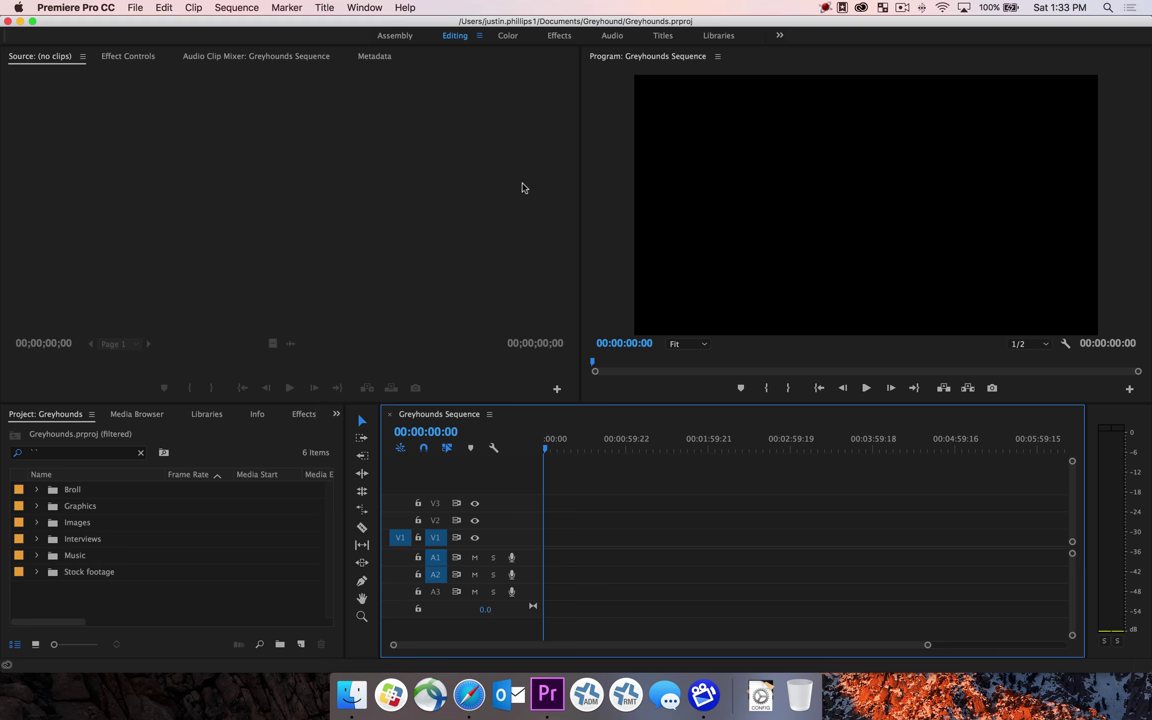
Step: Filter the maximized project bin by 'fetch', widen the Name column, and select Barbara MS play fetch.mov
click(205, 450)
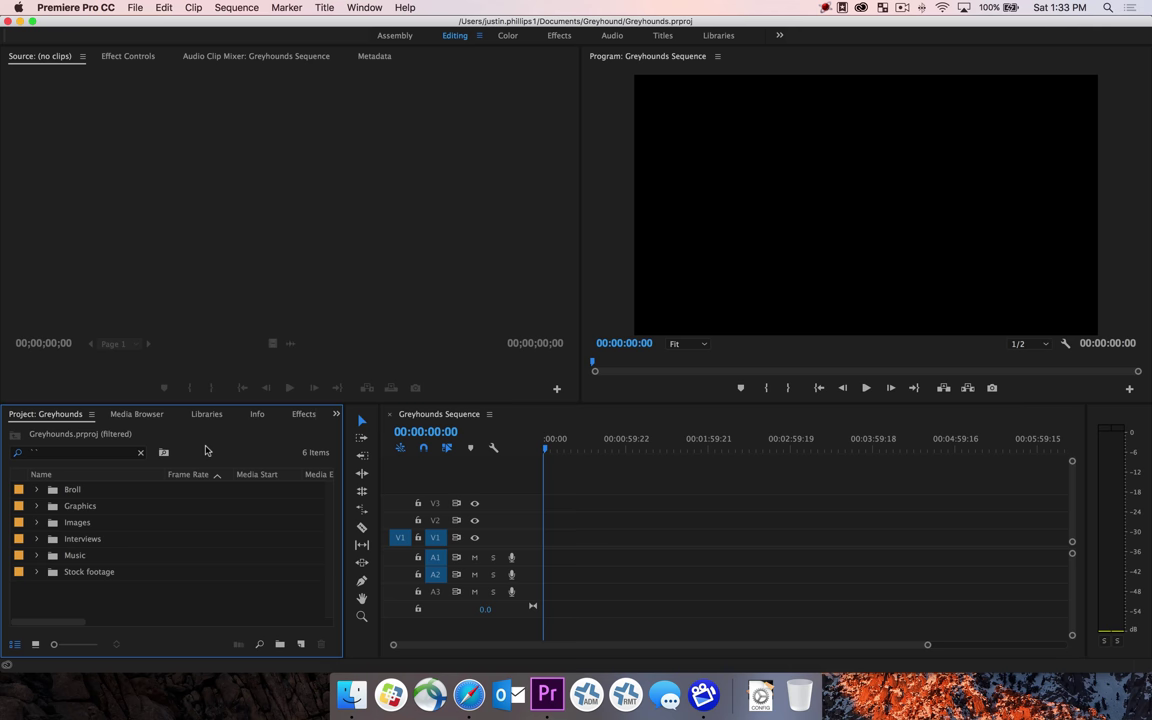
key(grave)
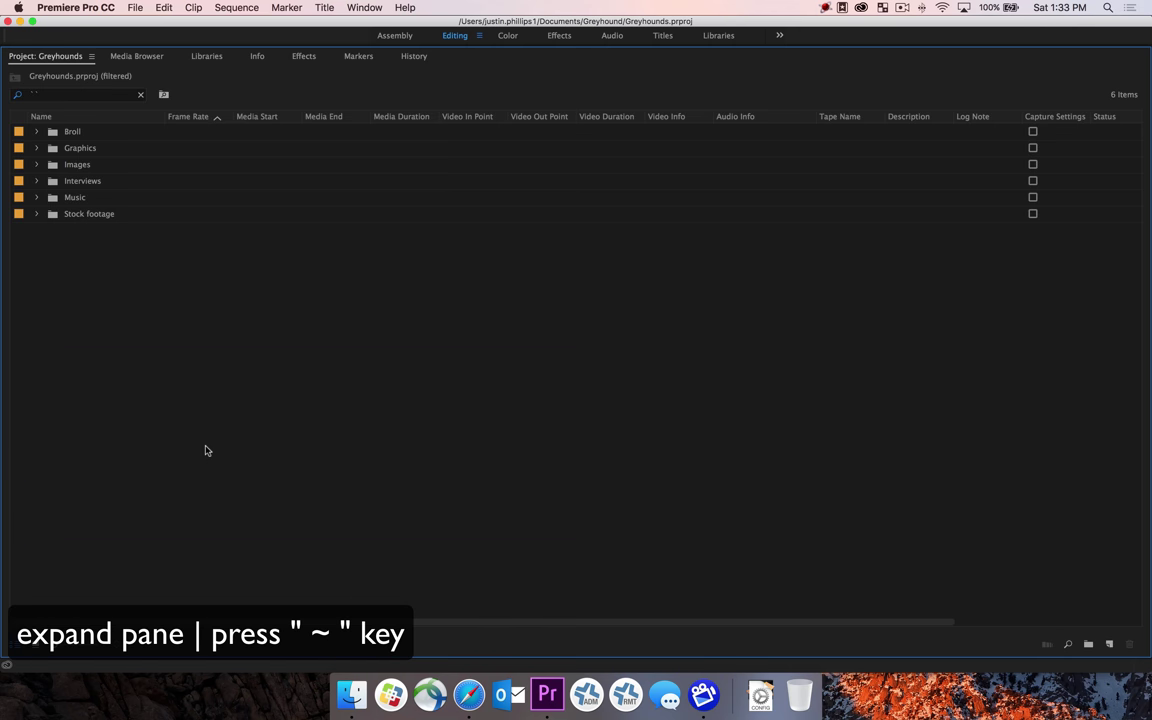
click(101, 96)
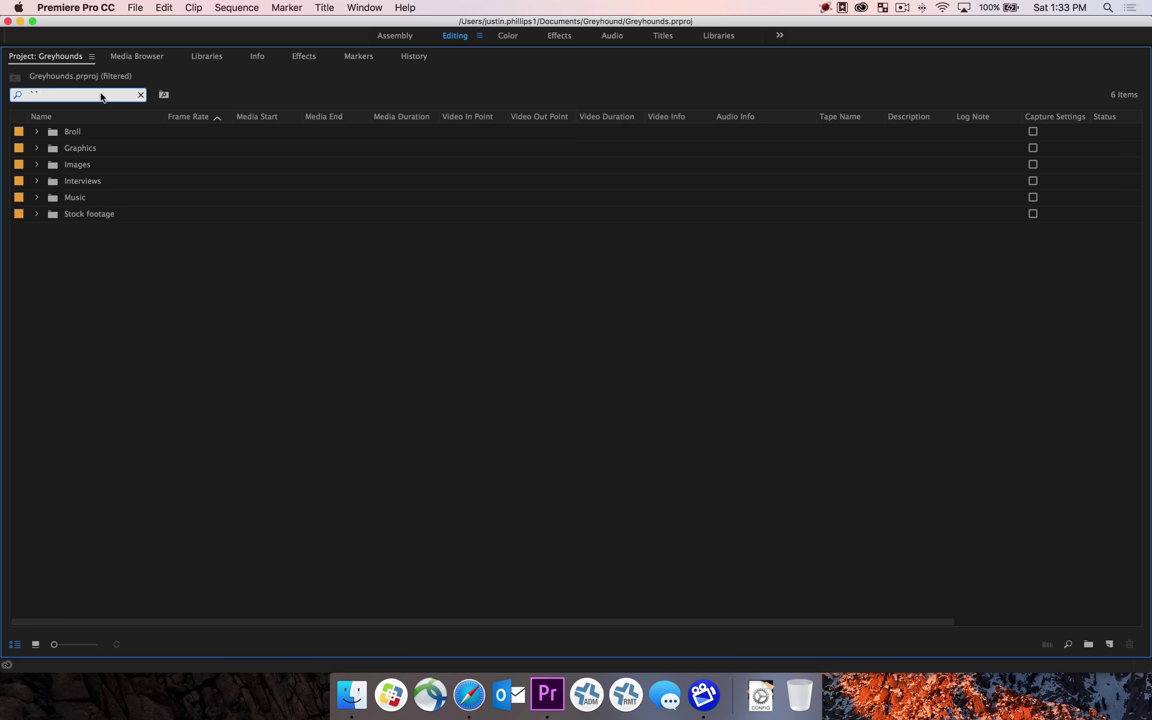
text(fetch)
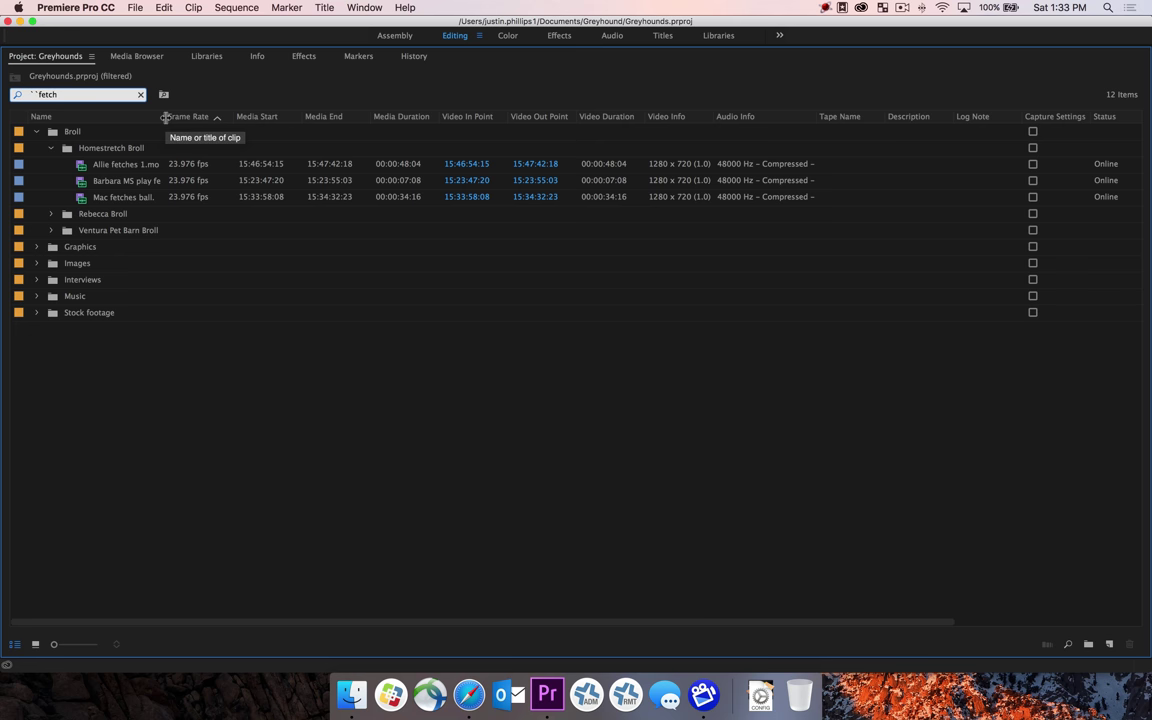
drag(165, 116, 233, 118)
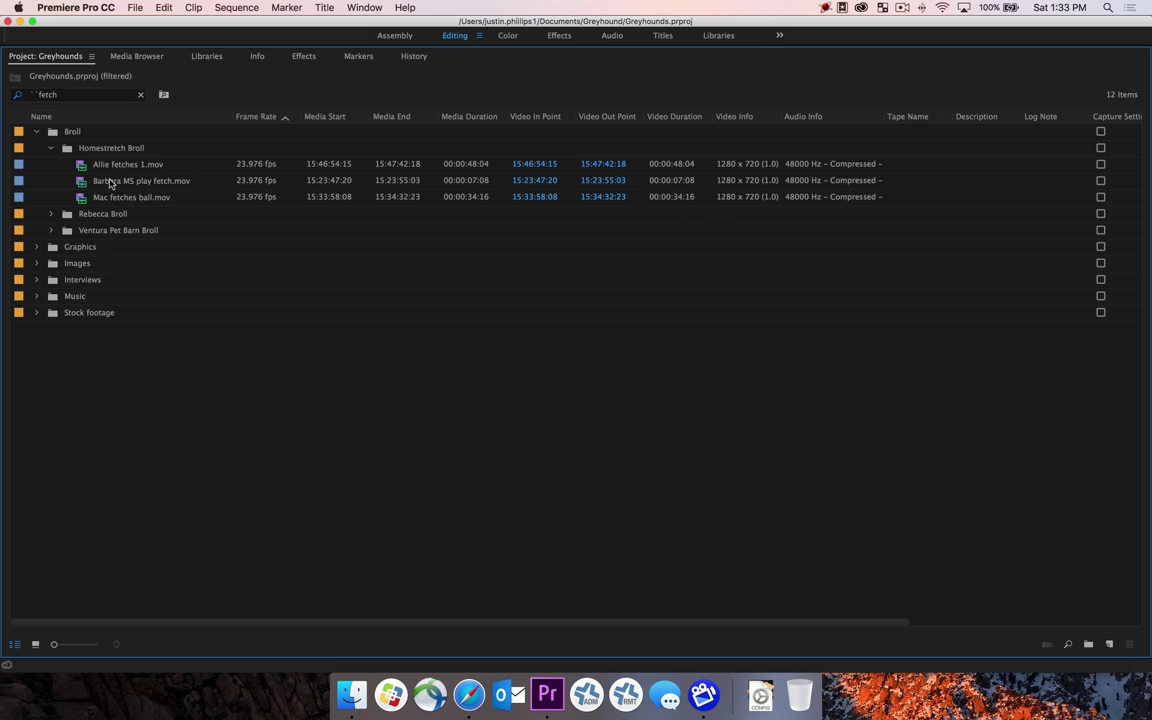
click(110, 182)
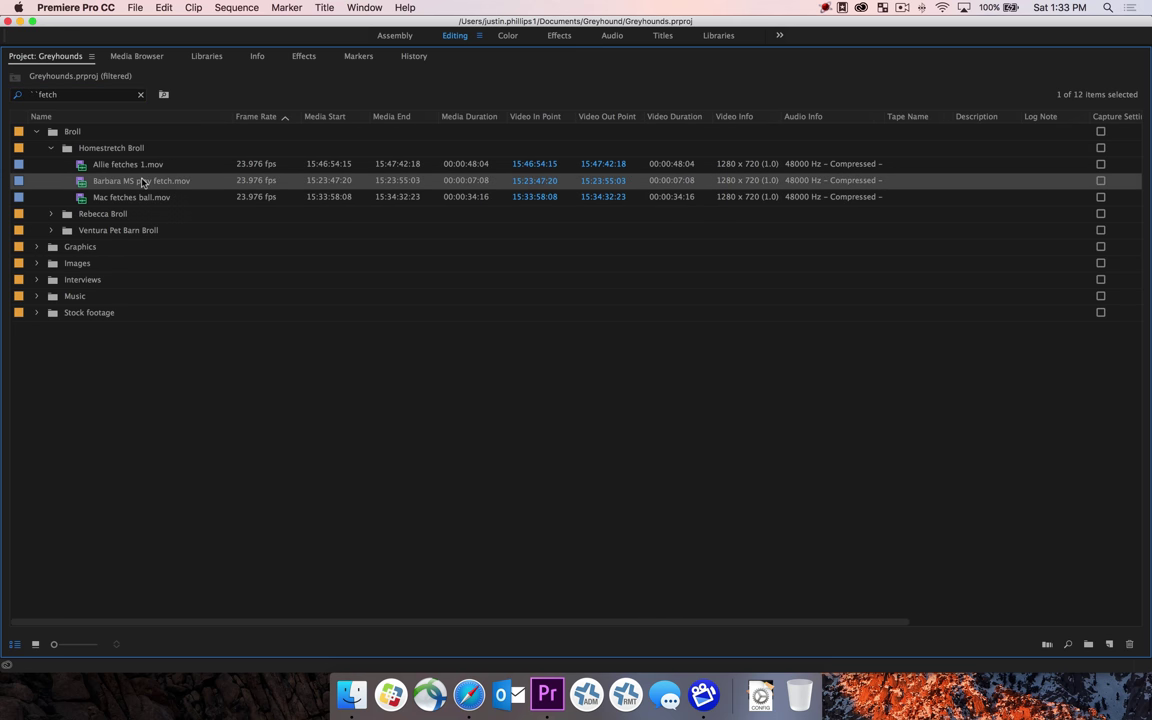
key(grave)
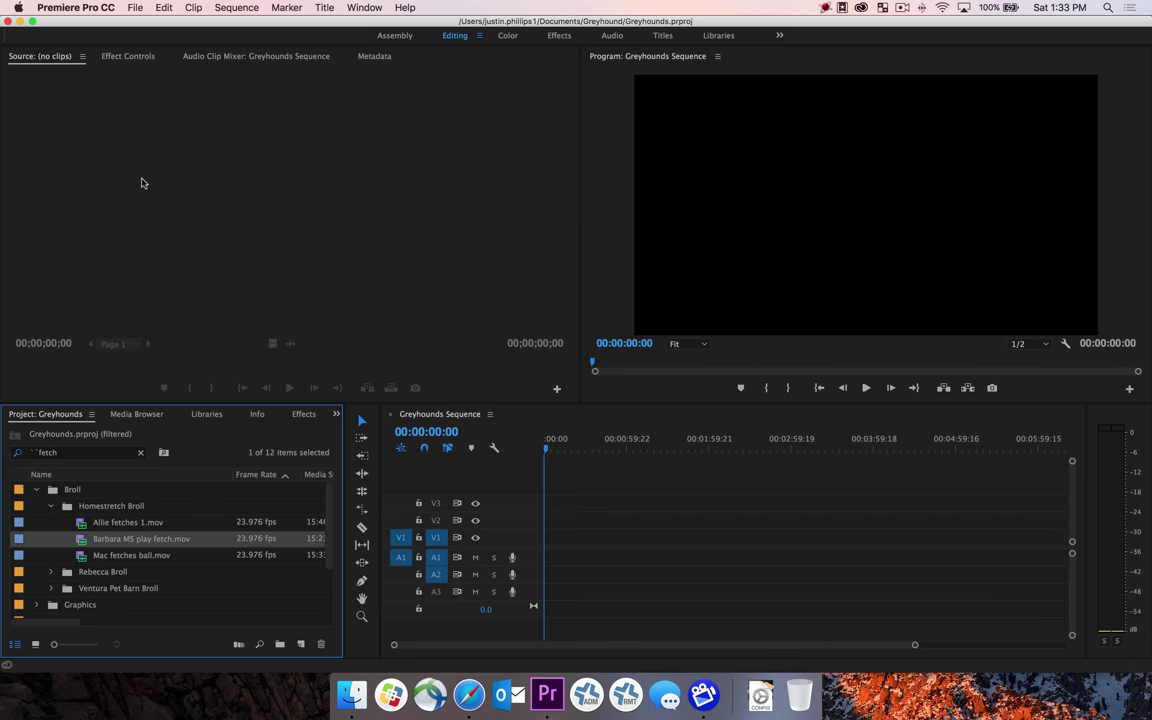
Step: Insert Barbara MS play fetch.mov at the sequence start and fit the whole sequence in the timeline
double_click(82, 542)
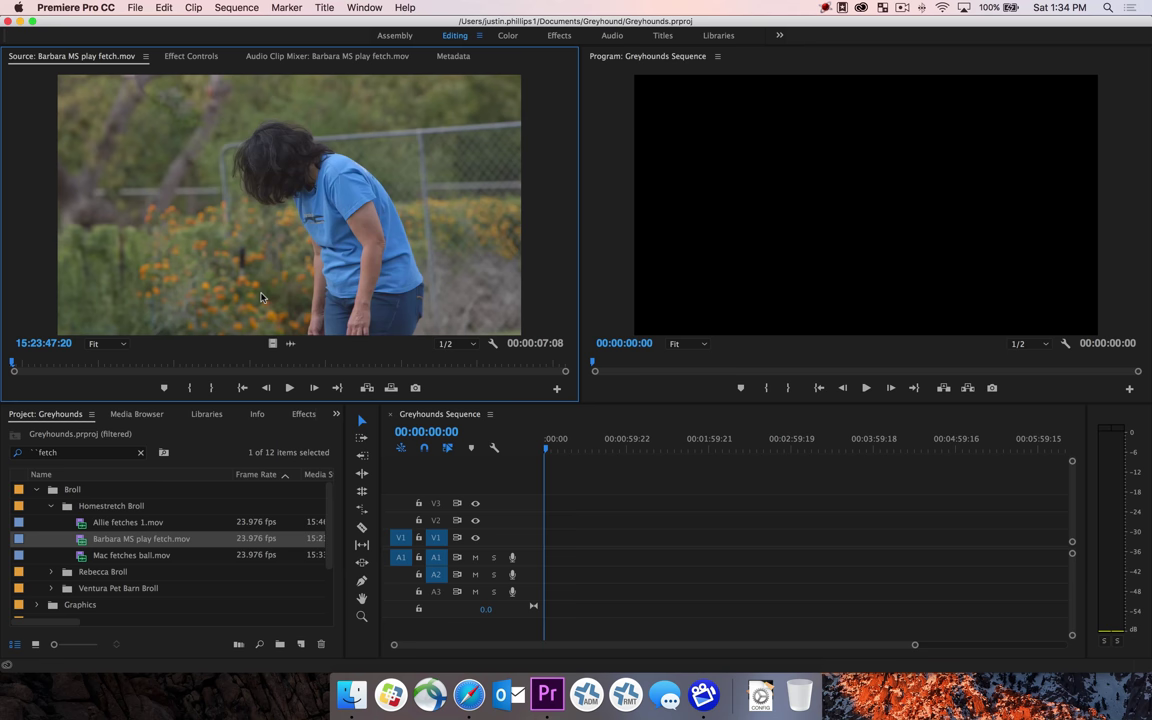
key(comma)
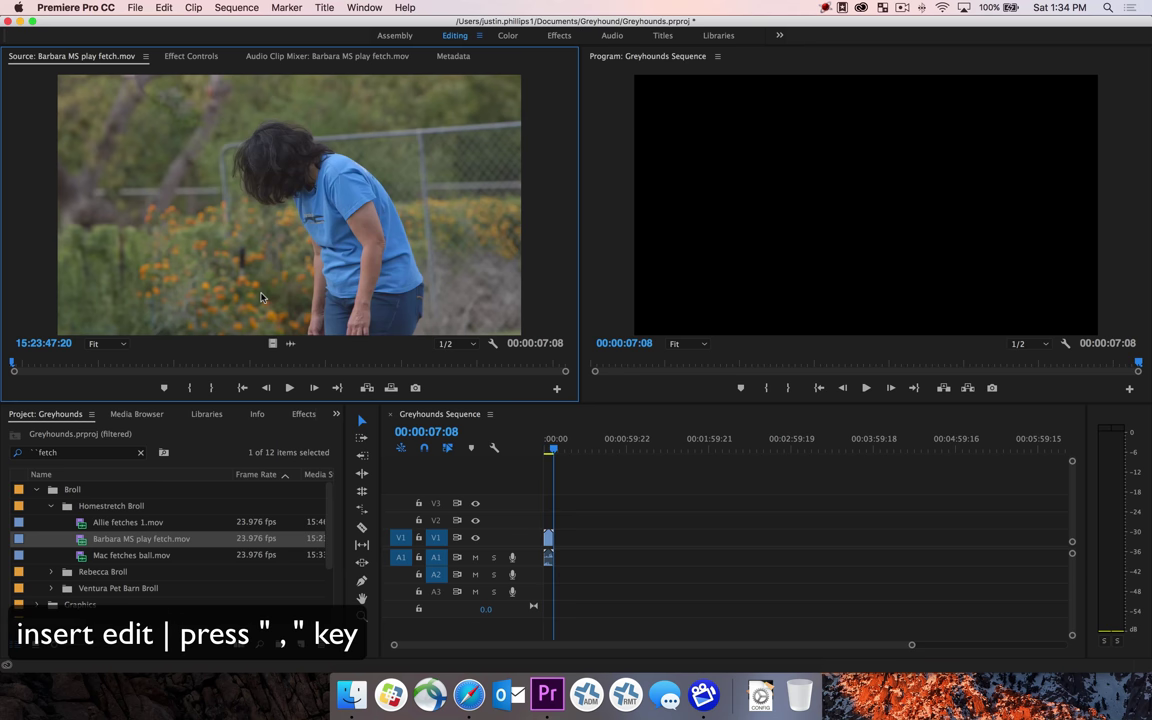
click(551, 450)
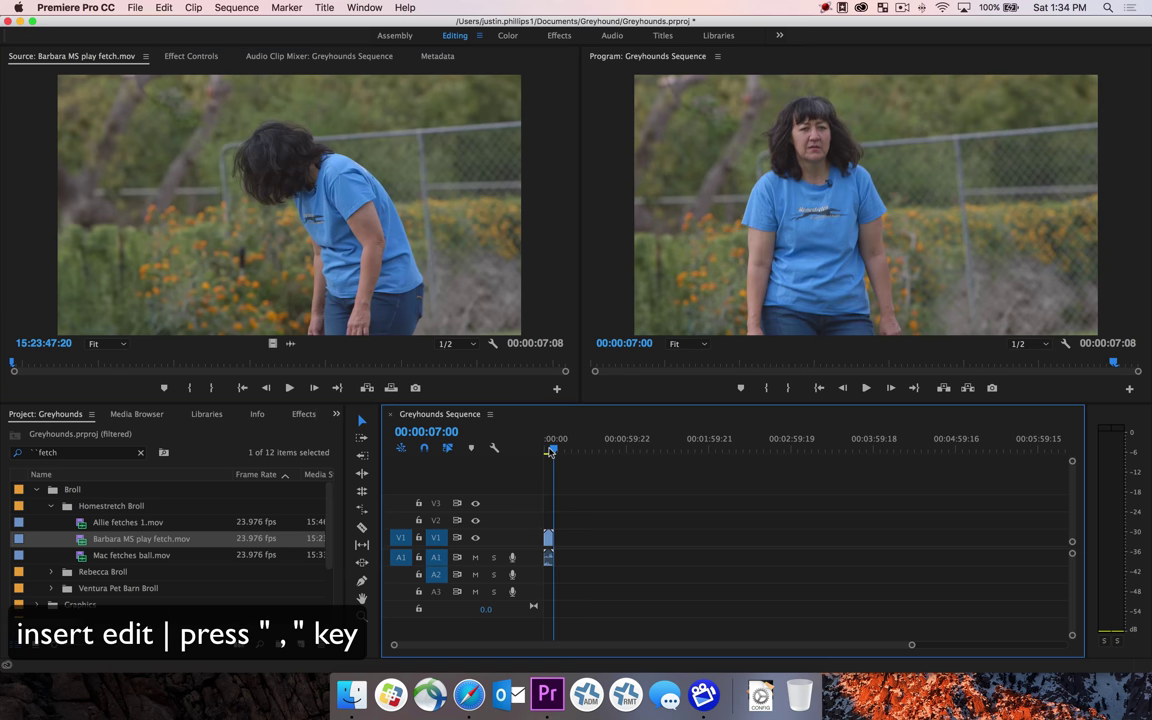
drag(551, 450, 548, 452)
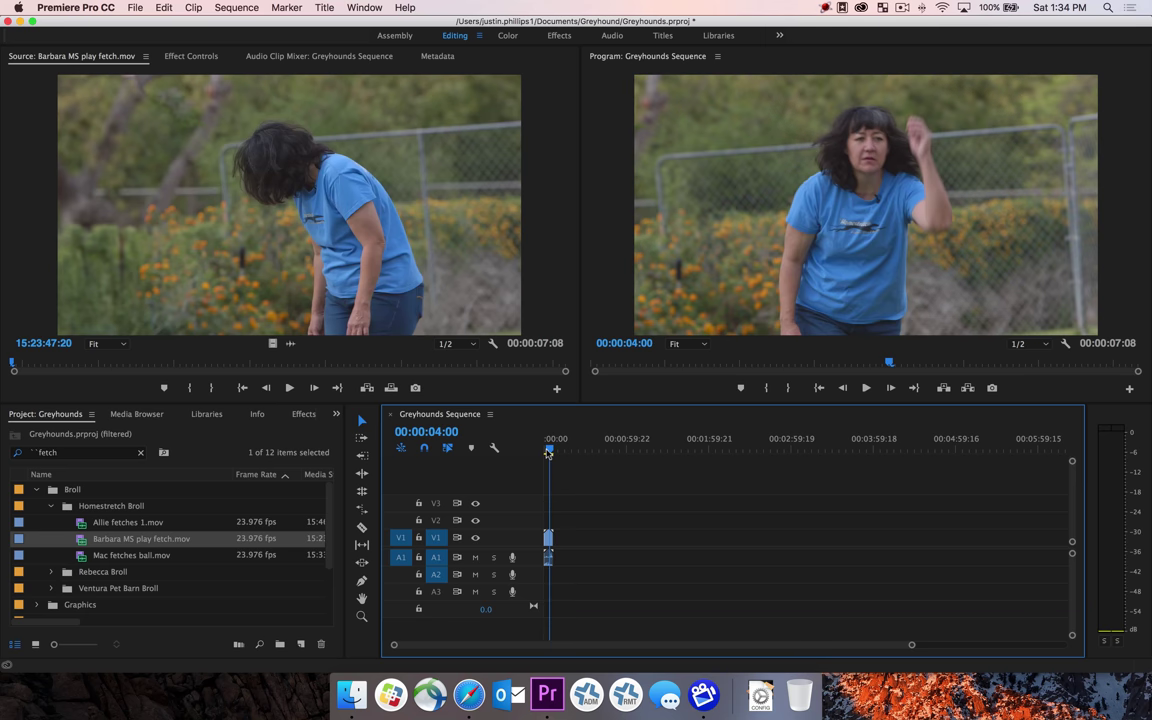
key(backslash)
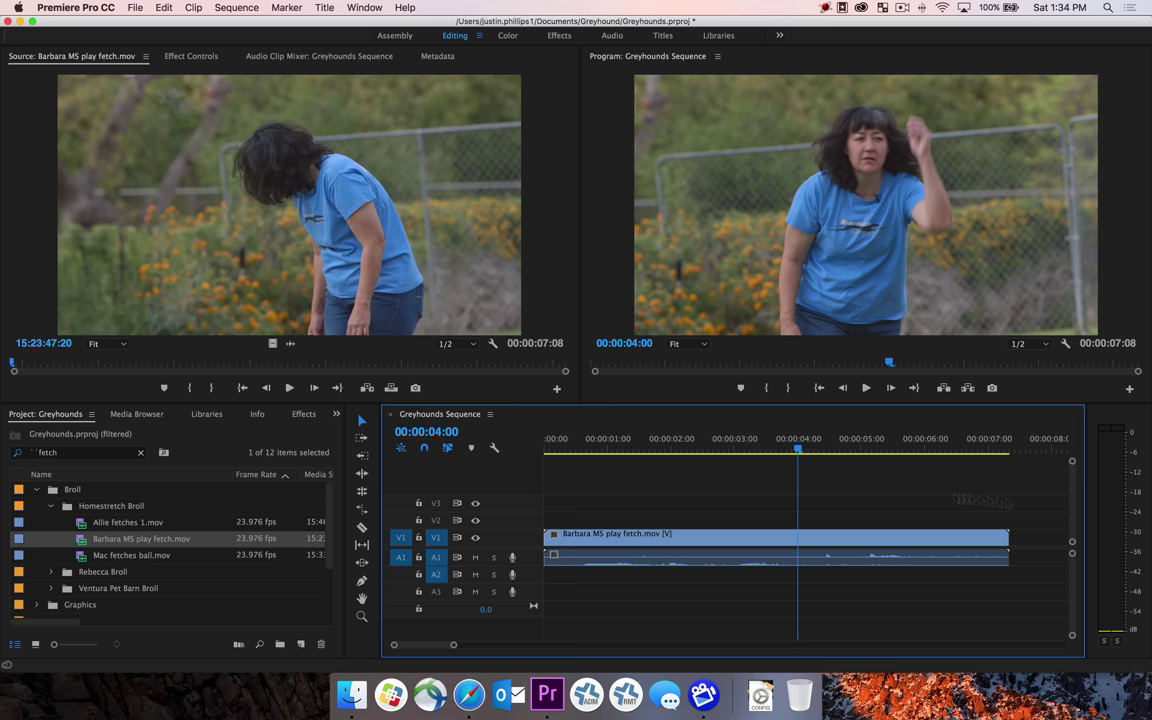
Step: Play the sequence from the beginning, then move the playhead to about 00:00:02:11
key(Home)
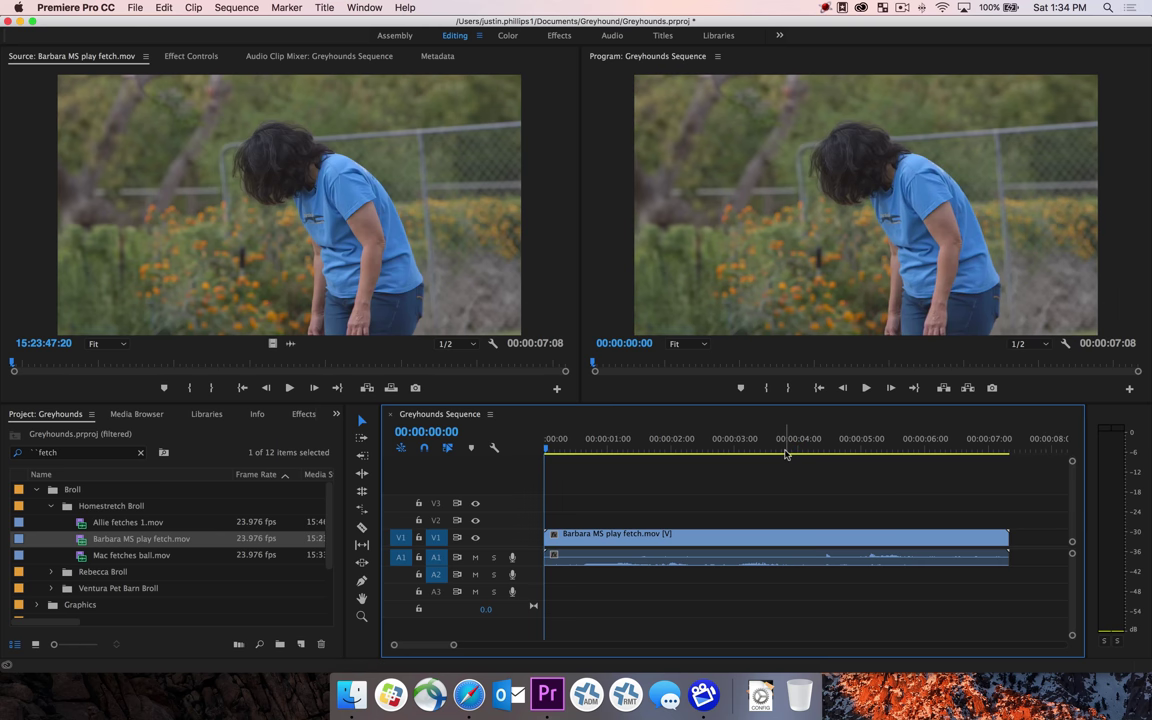
key(space)
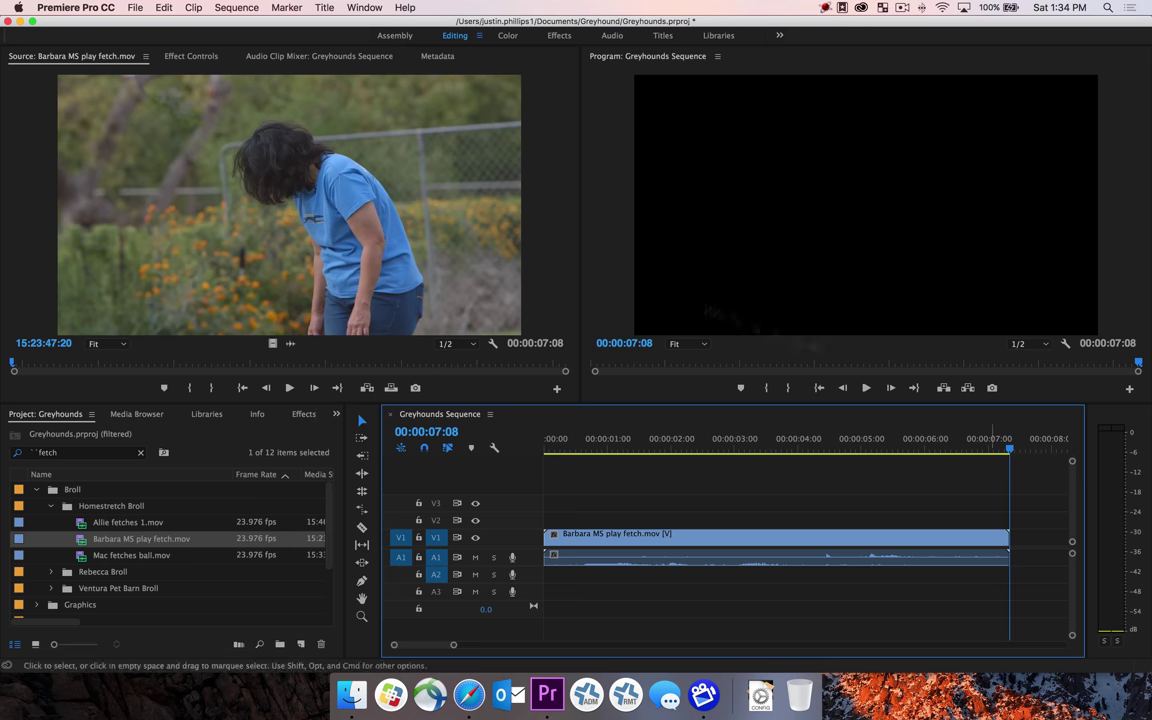
click(793, 448)
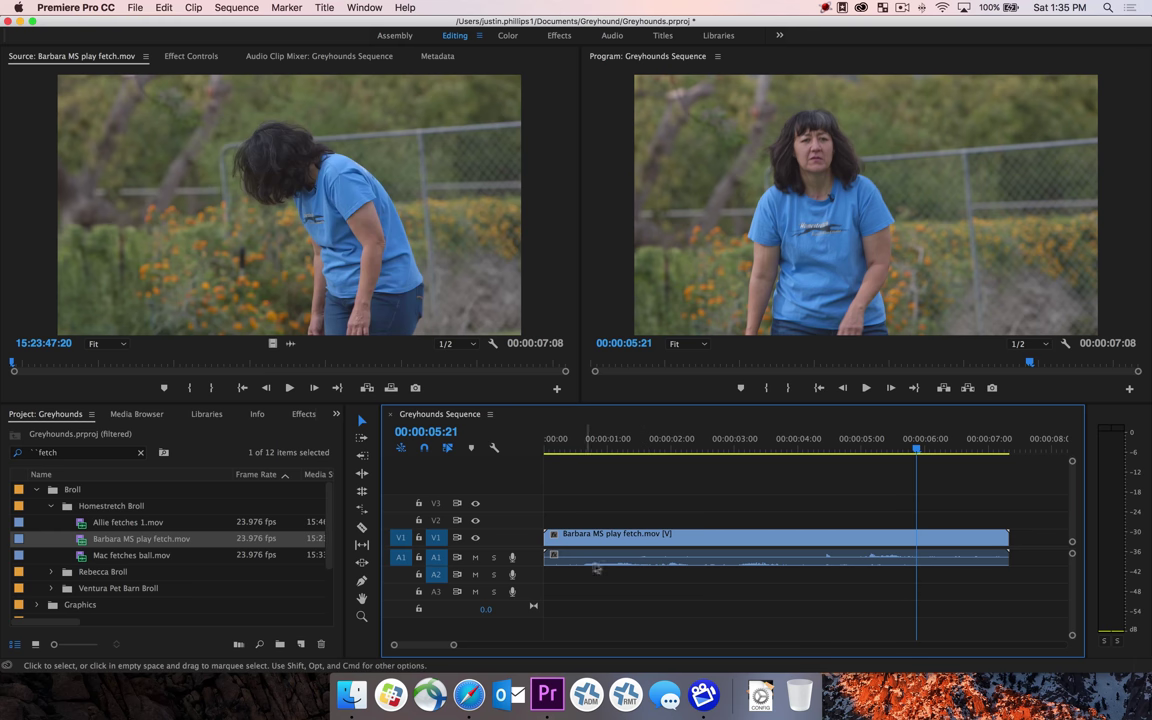
click(700, 448)
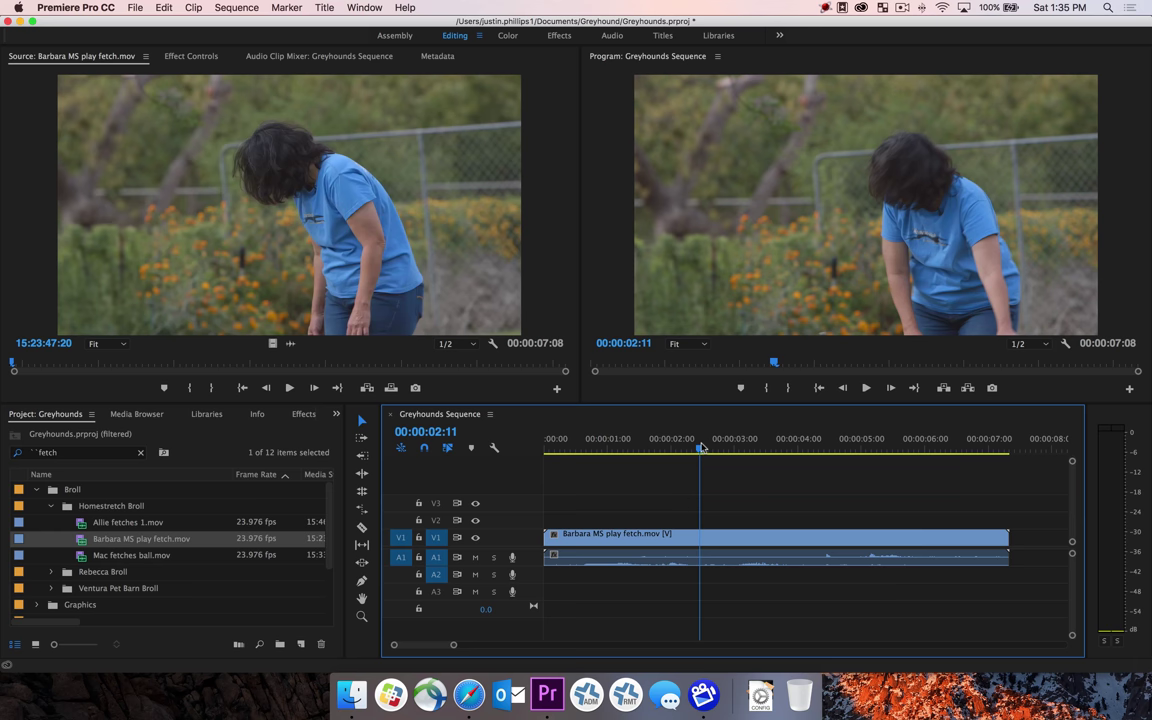
Step: Open Modify > Audio Channels for Barbara MS play fetch.mov in the Project panel
click(327, 465)
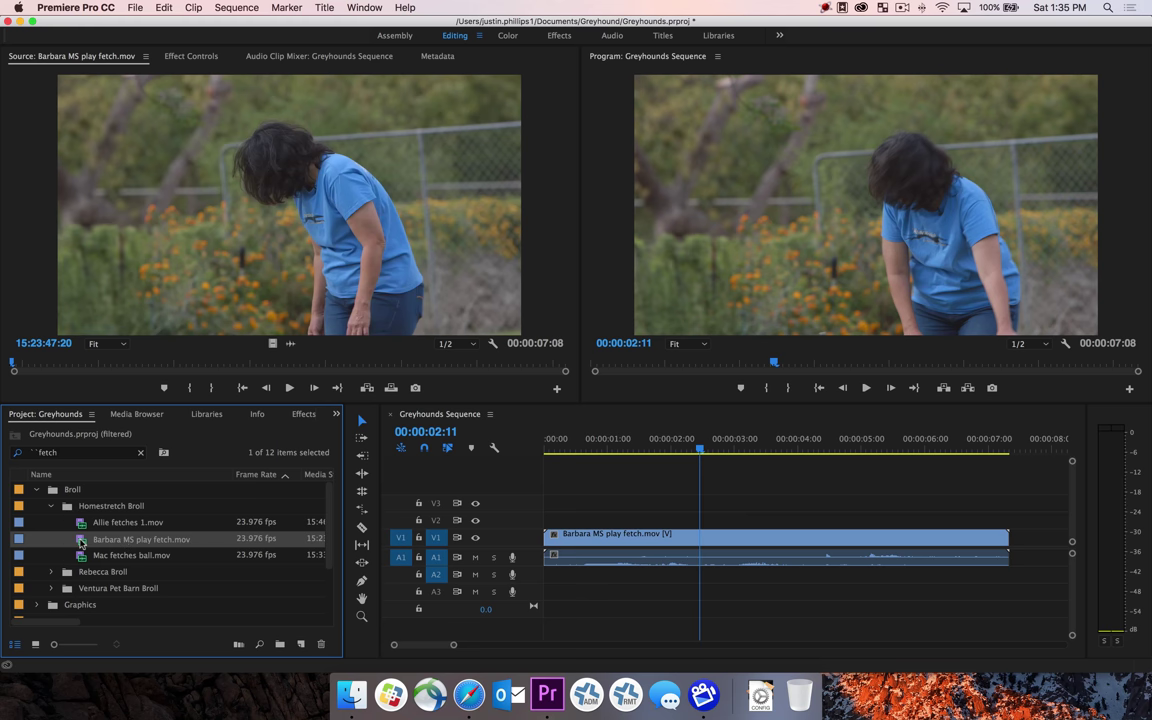
right_click(81, 541)
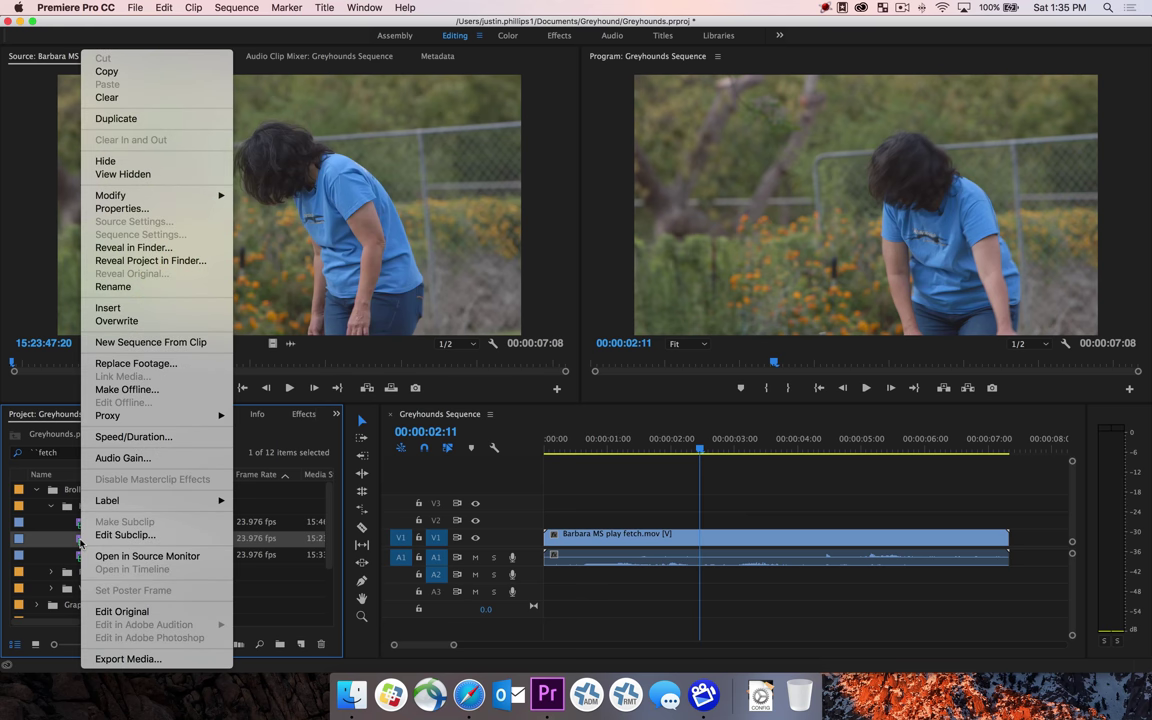
mouse_move(156, 200)
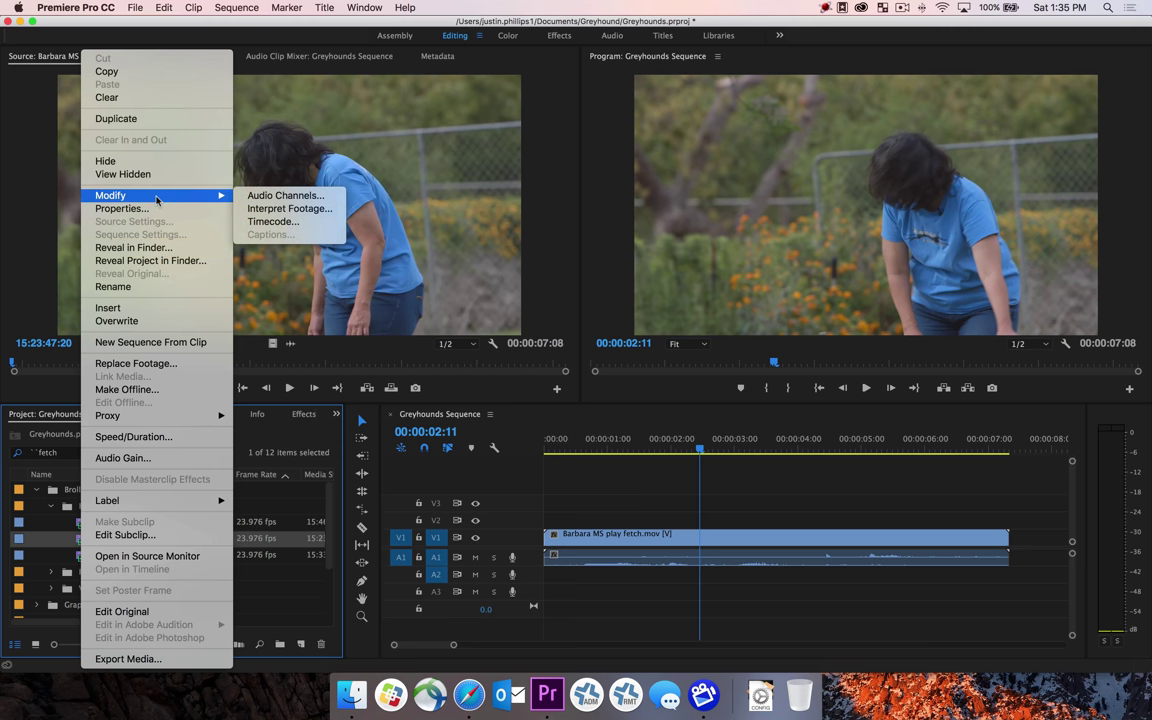
click(262, 195)
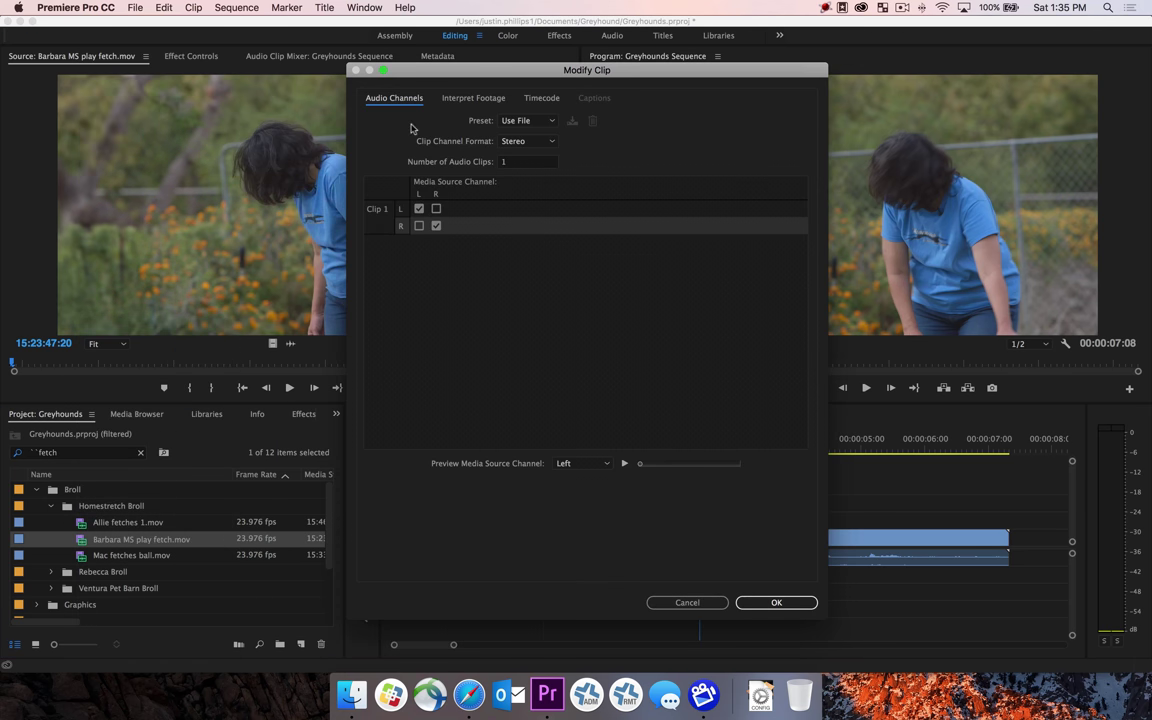
Step: Choose the Mono preset, giving two audio clips: Clip 1 from L and Clip 2 from R
click(553, 121)
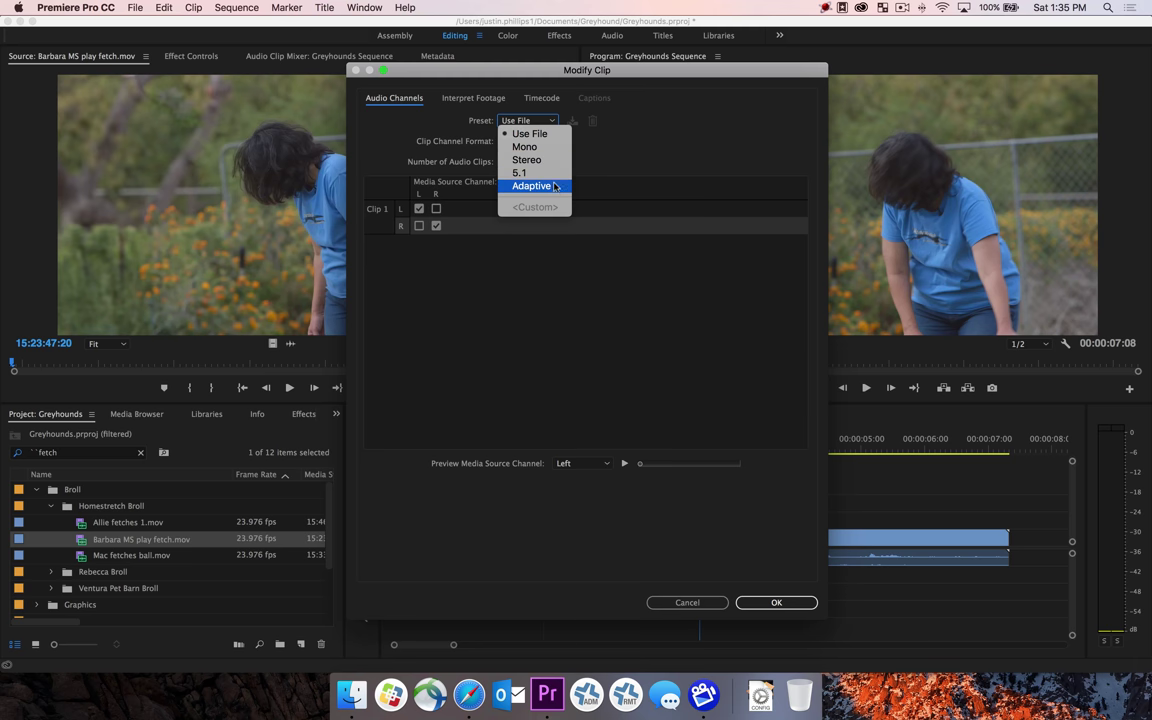
click(551, 148)
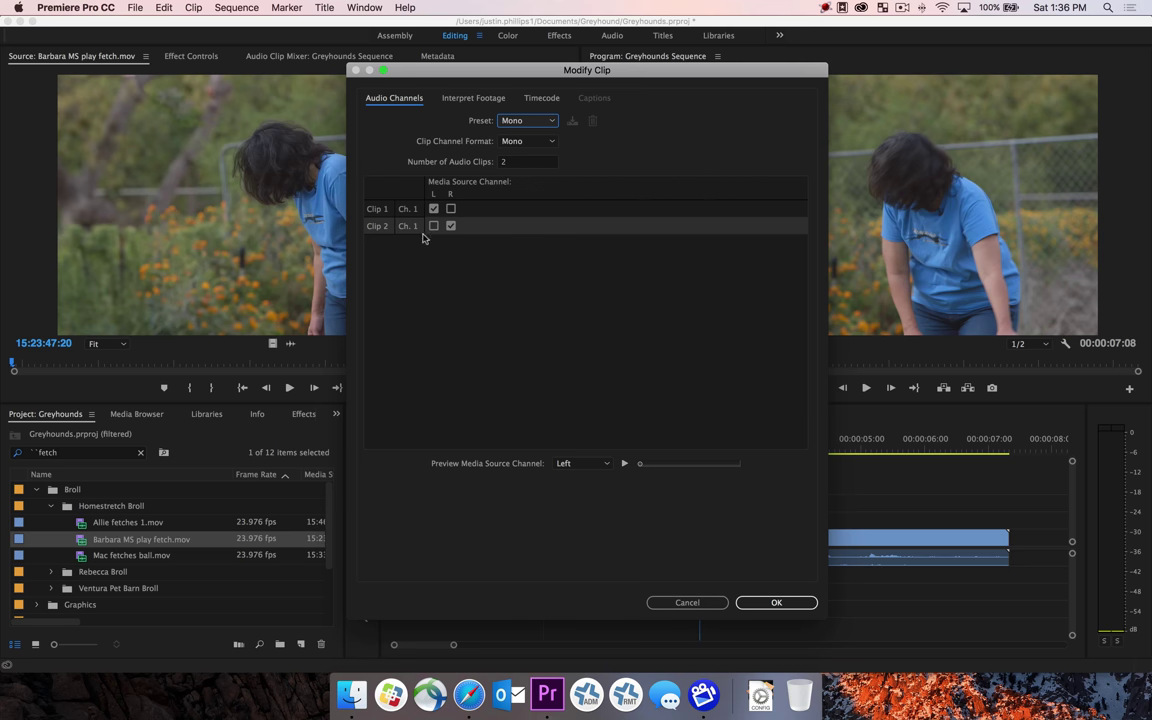
click(375, 213)
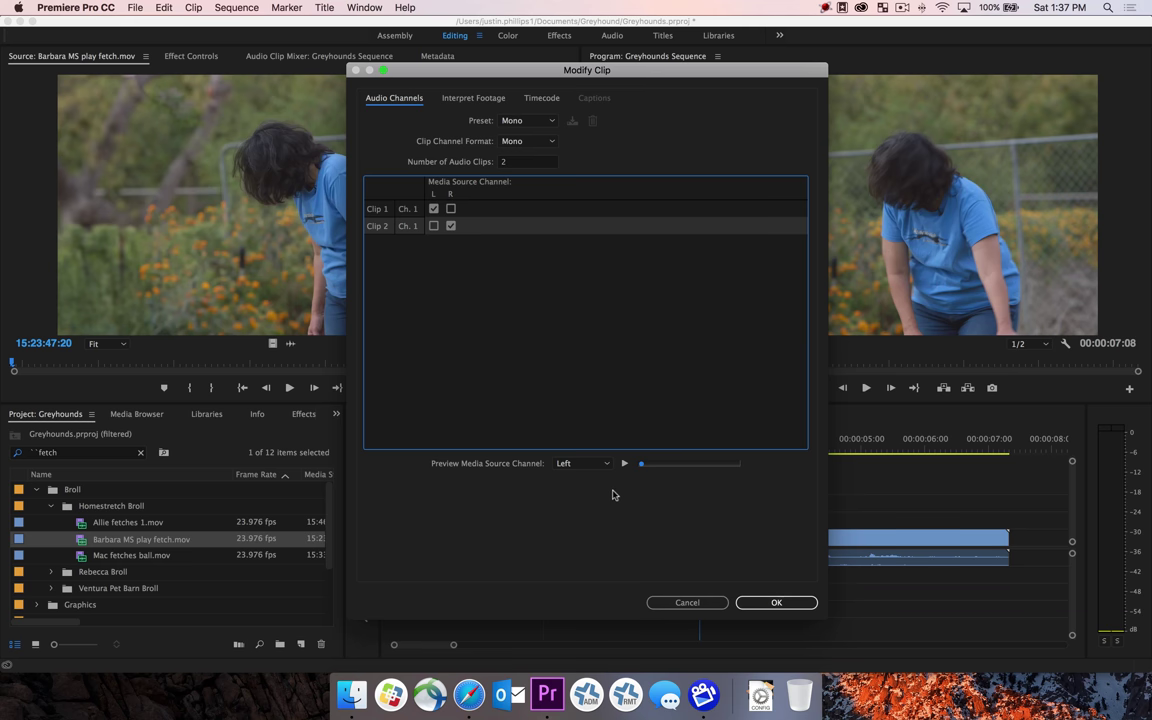
Step: Set the preview source channel to Left and play the audio preview
click(590, 464)
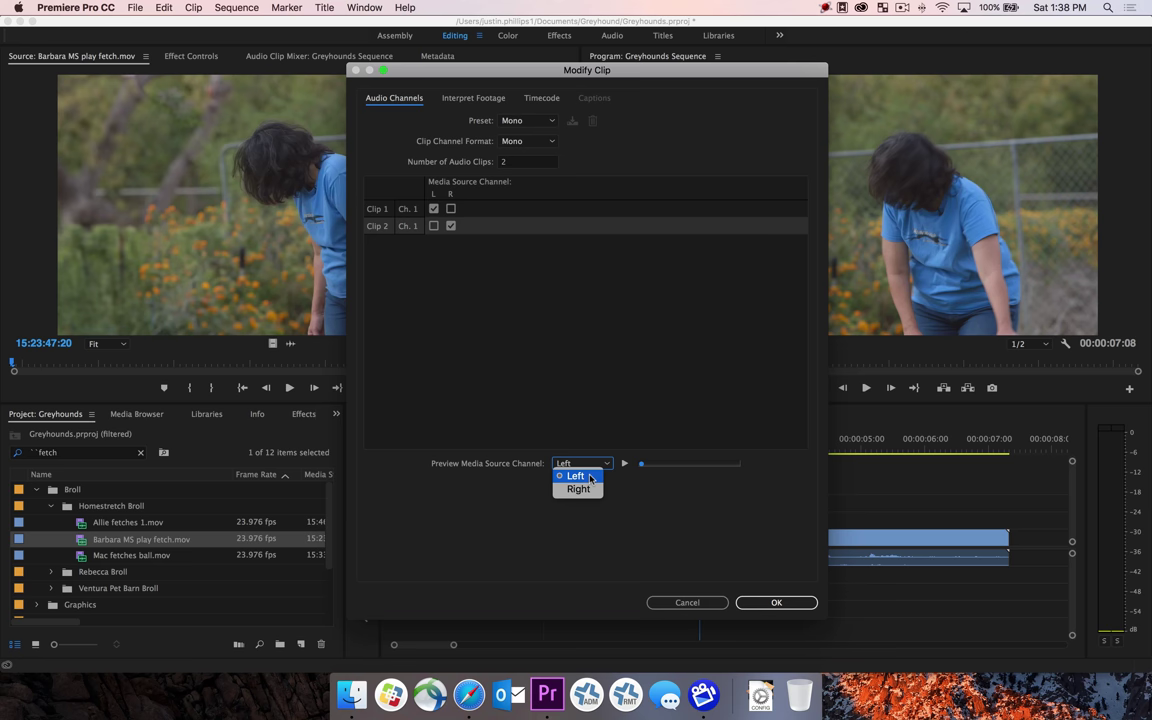
click(589, 477)
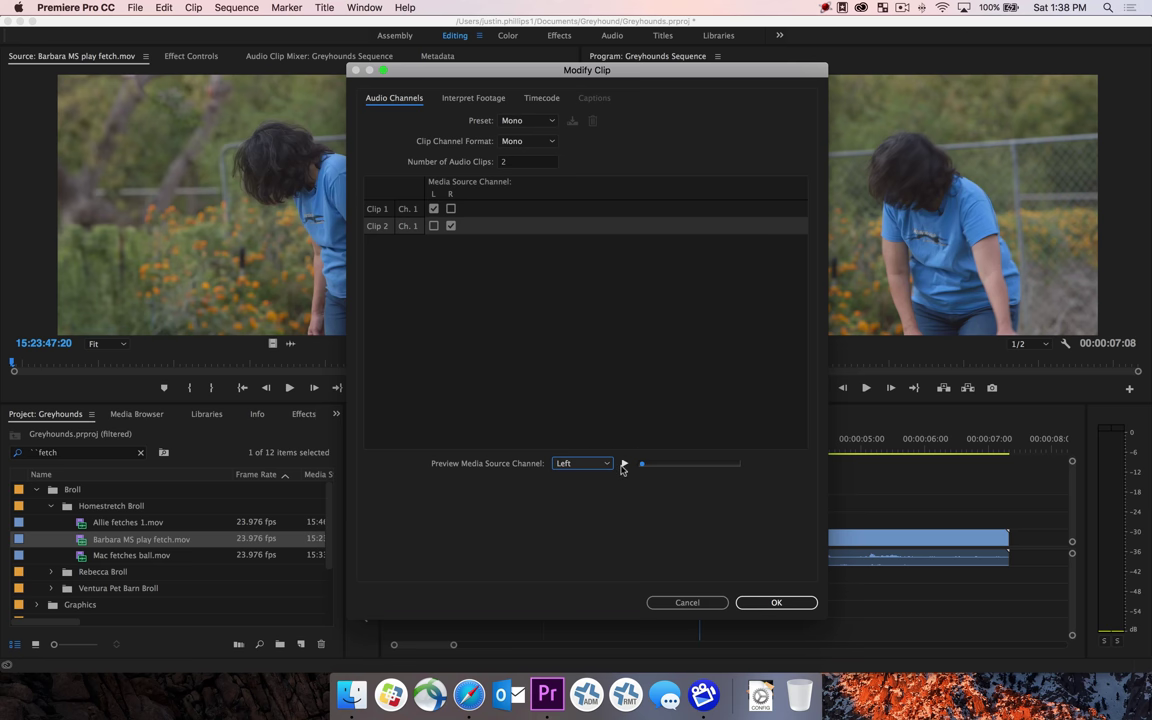
click(622, 465)
Step: Confirm the Modify Clip settings and accept the Master Clips in Use warning
click(757, 604)
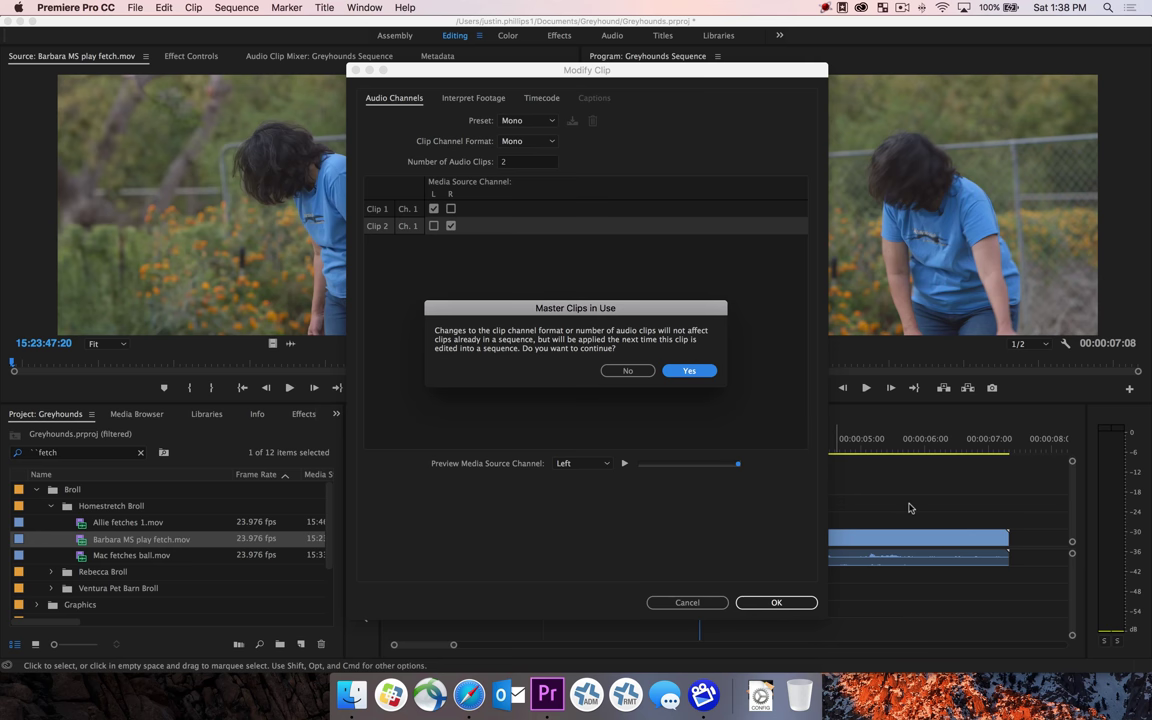
click(688, 370)
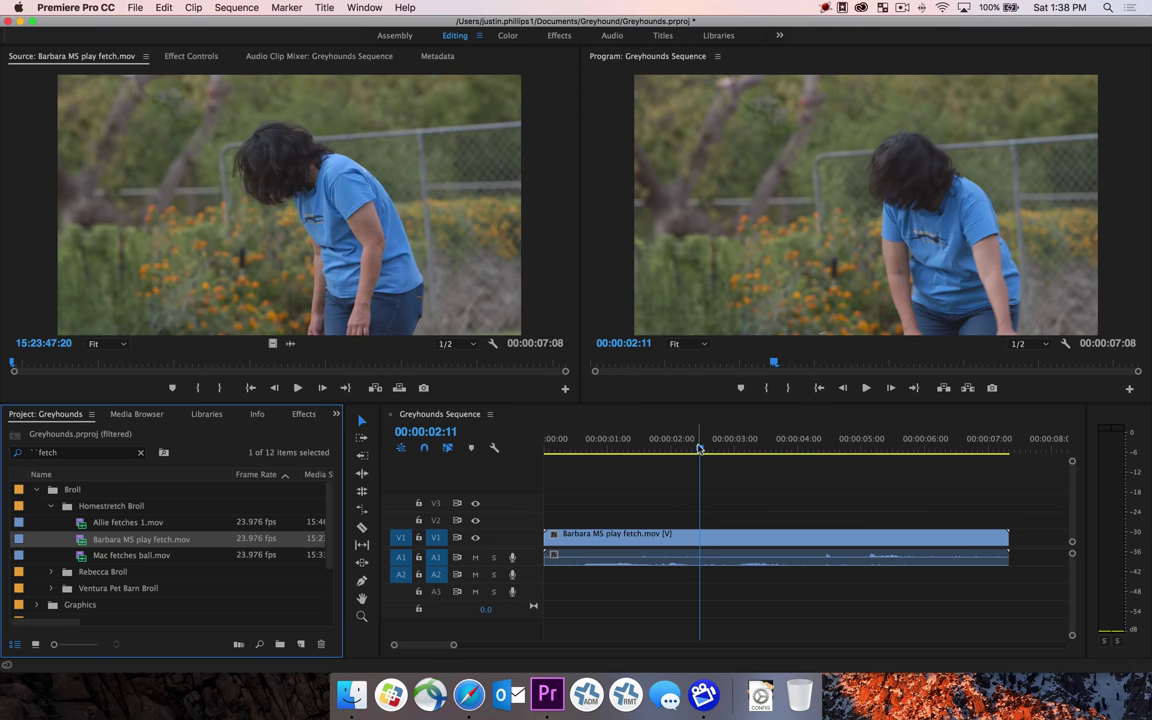
Step: Overwrite a second fetch clip after the first one, with audio on A1 and A2, and fit the view
drag(698, 447, 707, 449)
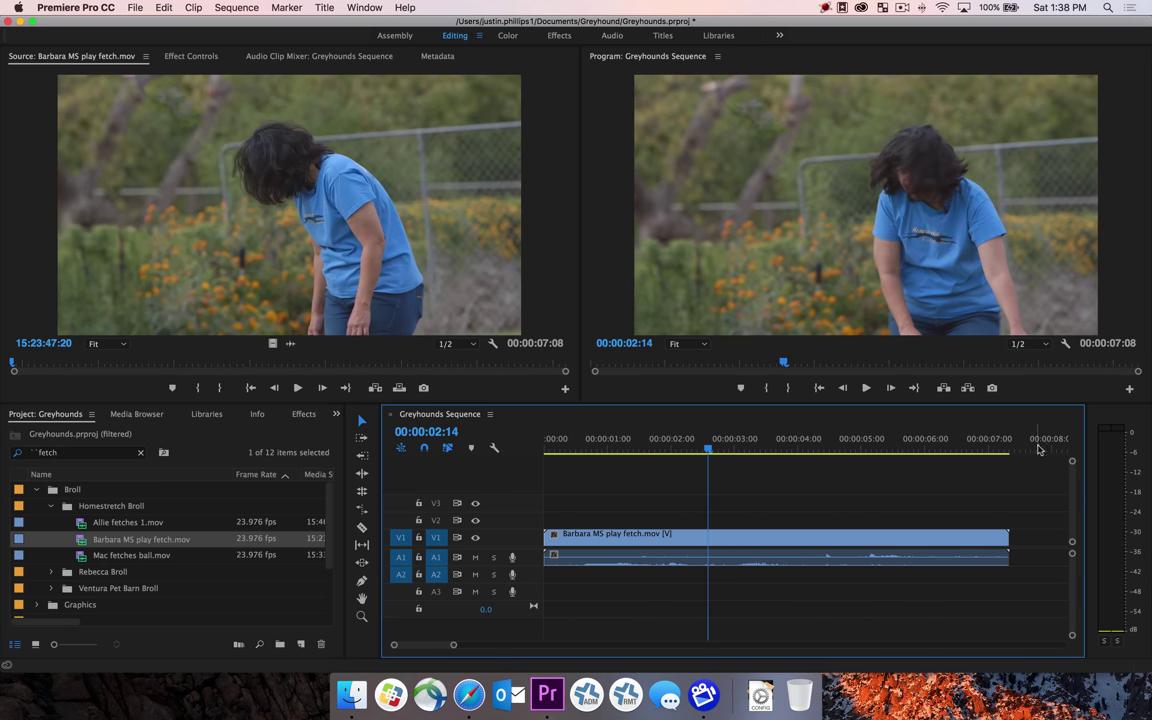
drag(1039, 447, 1047, 452)
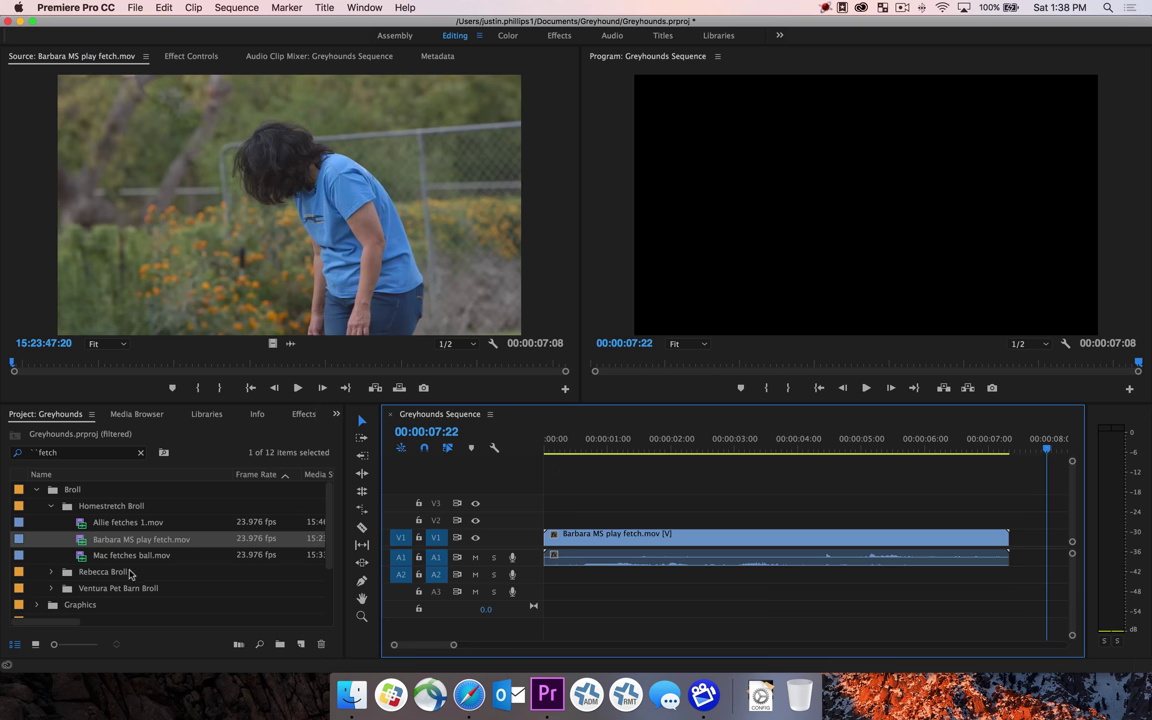
drag(80, 543, 274, 266)
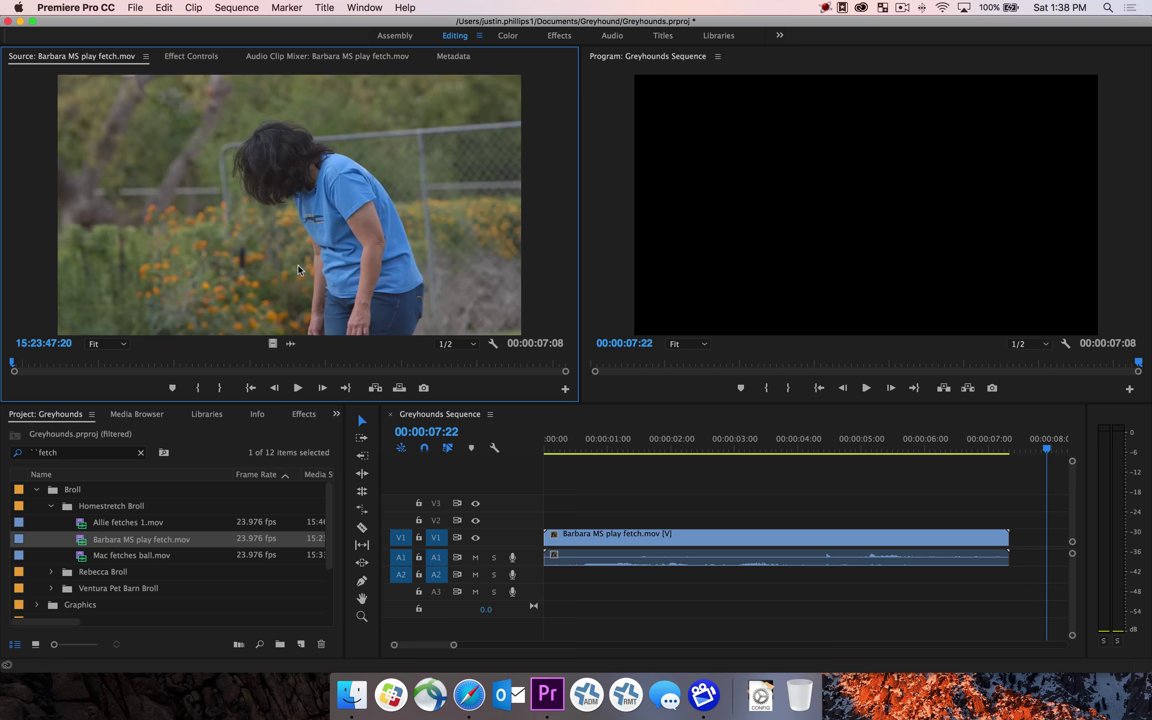
click(629, 451)
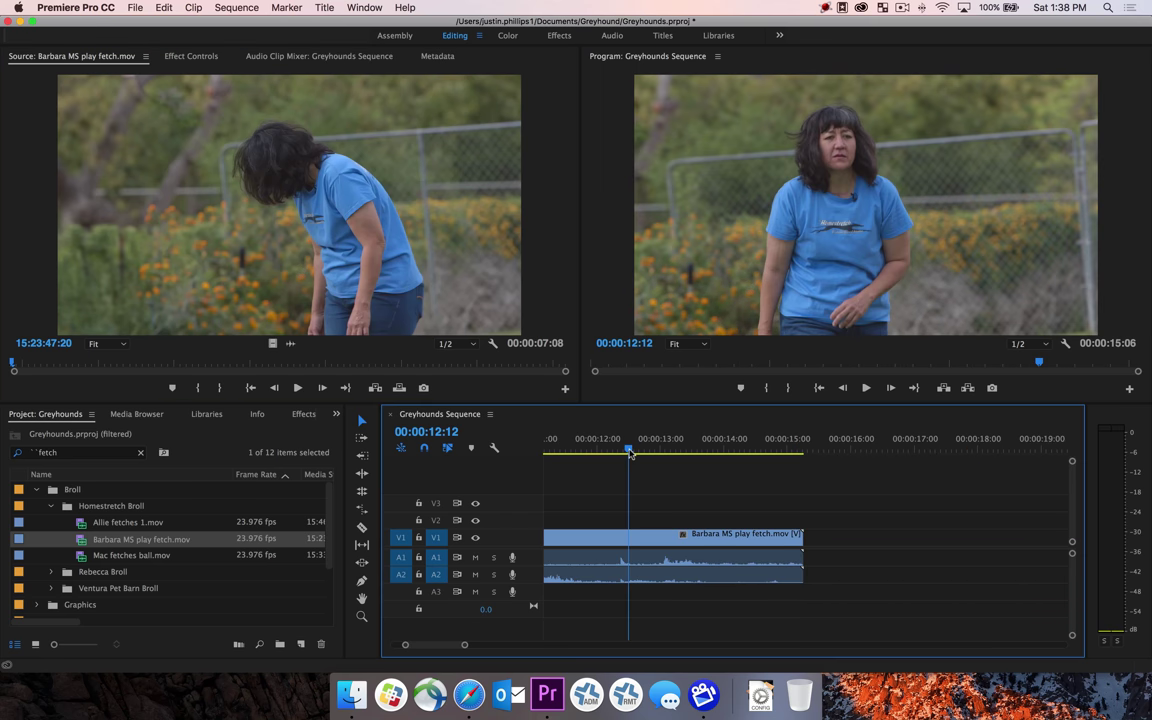
key(backslash)
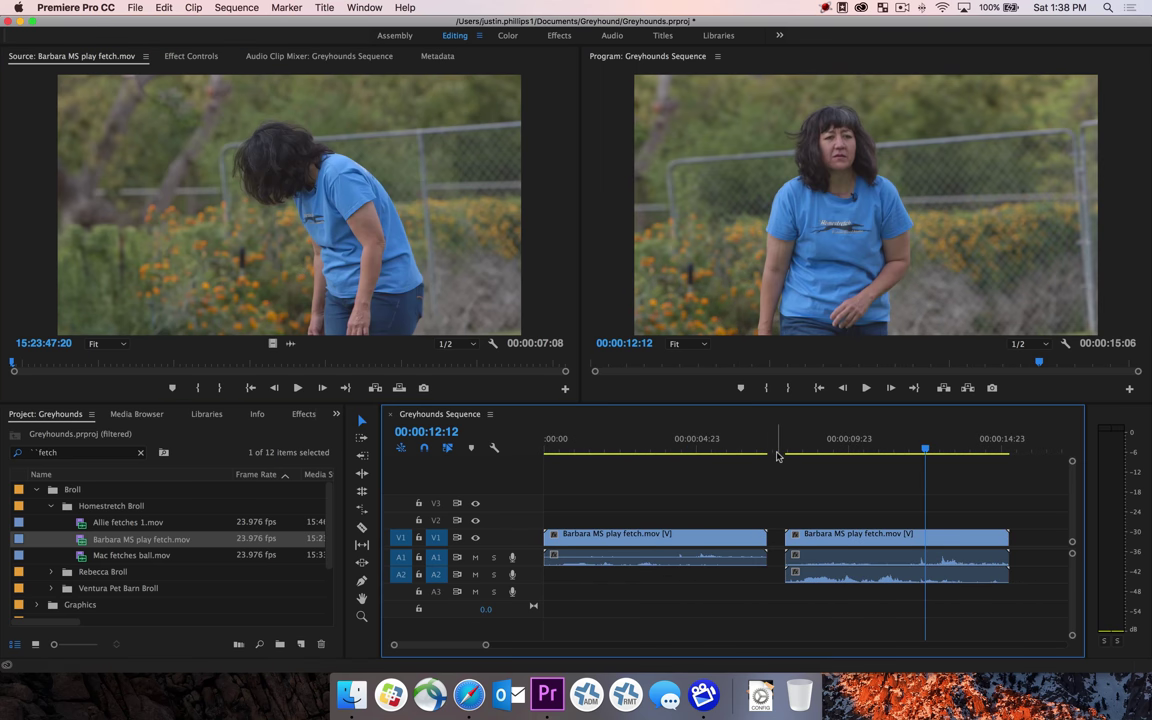
click(777, 456)
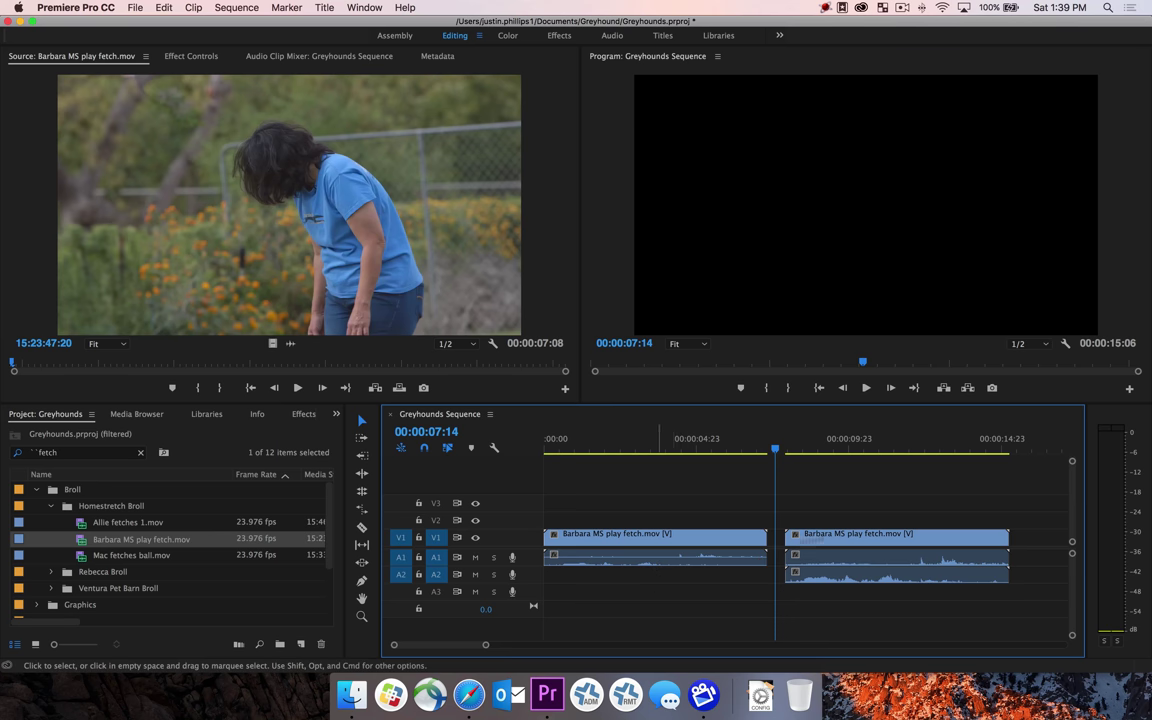
click(886, 452)
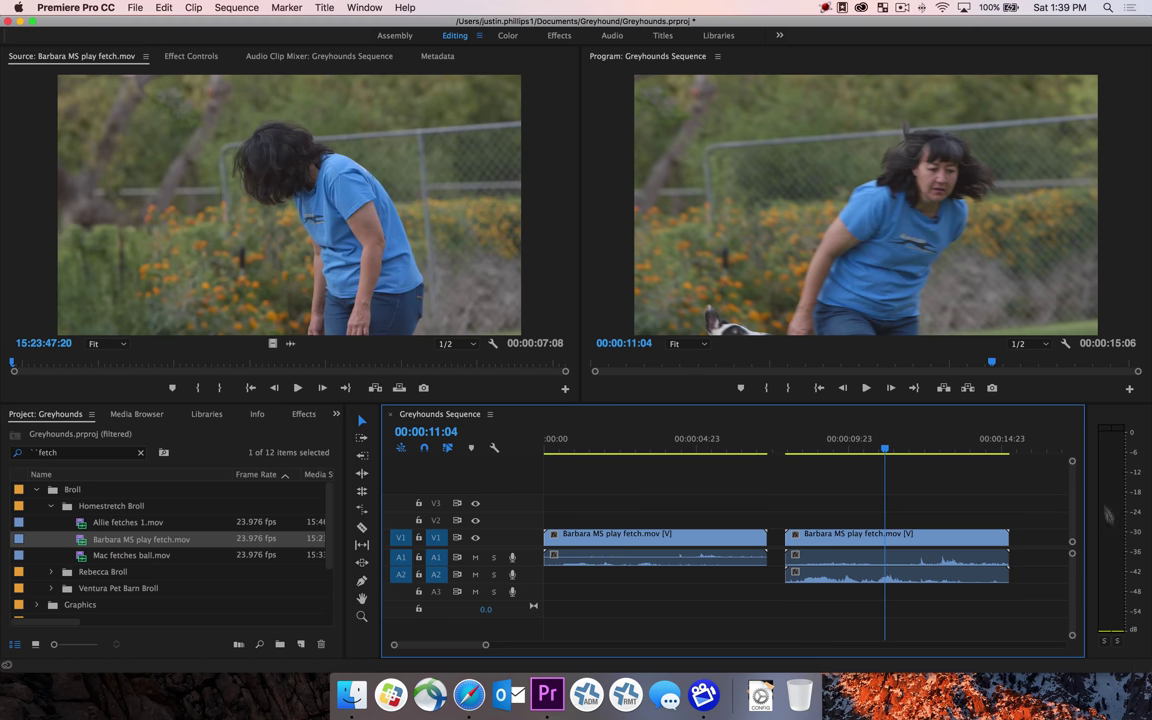
drag(882, 448, 779, 453)
key(space)
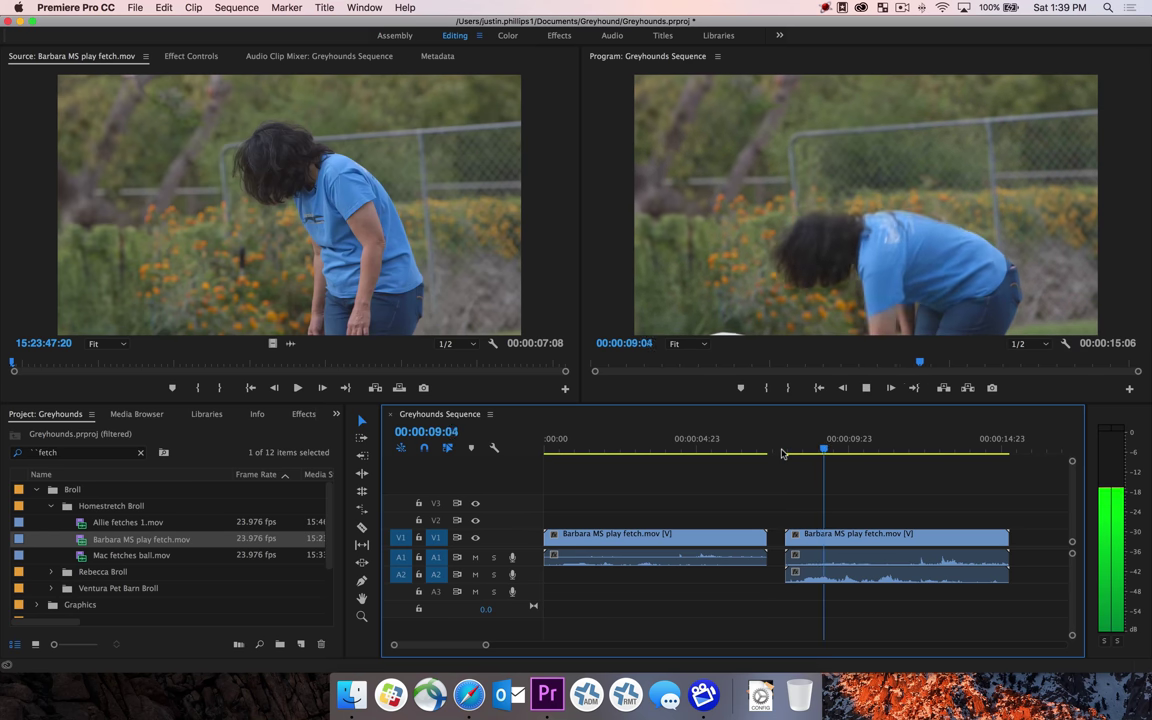